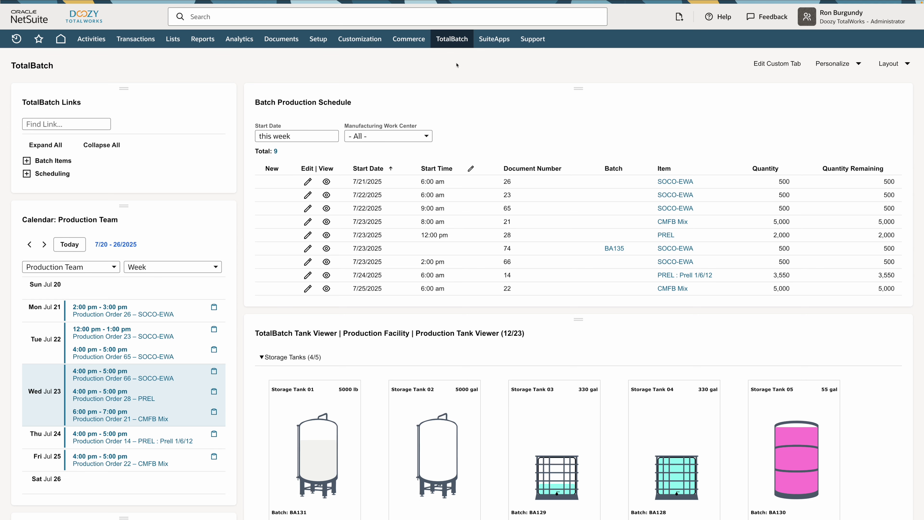
# Create a new production order for the SOCO-EWA assembly with a quantity of 500 pounds and save it.
pyautogui.moveTo(457, 45)
pyautogui.moveTo(456, 97)
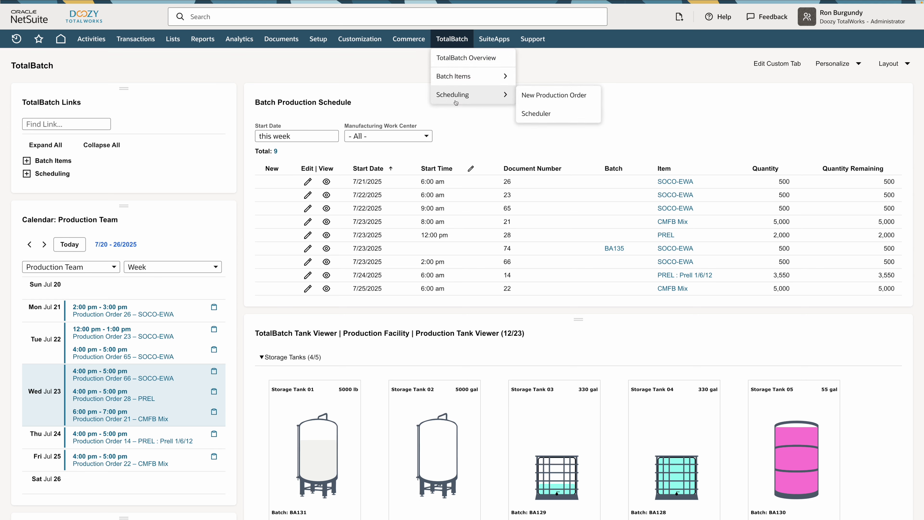
pyautogui.click(552, 99)
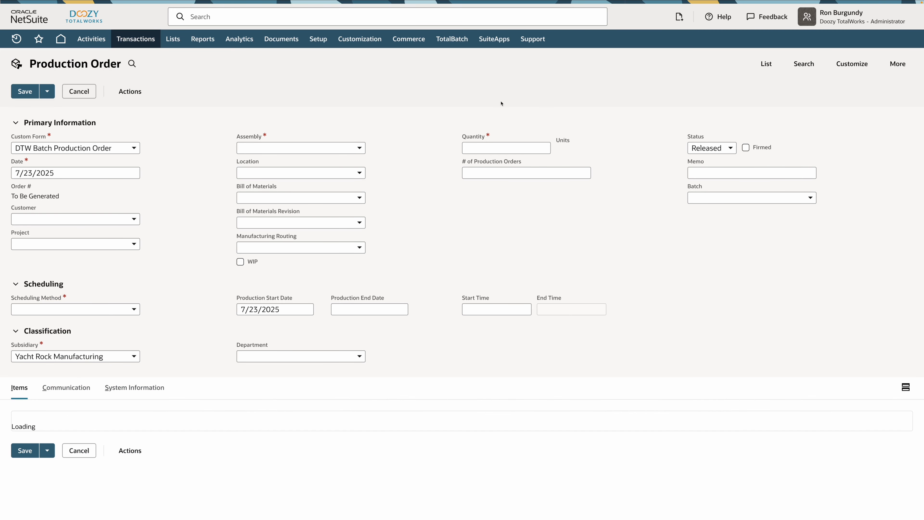
pyautogui.click(315, 147)
pyautogui.write('SOCO-EWA')
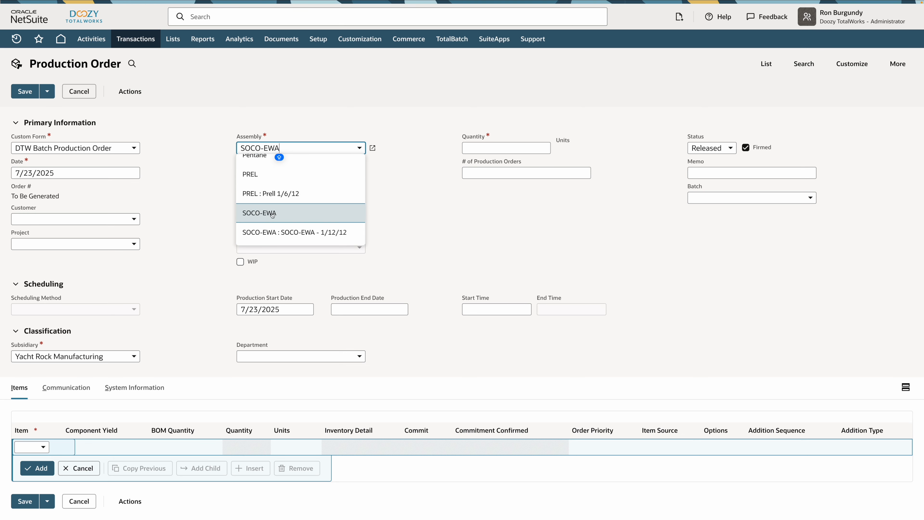
pyautogui.click(258, 213)
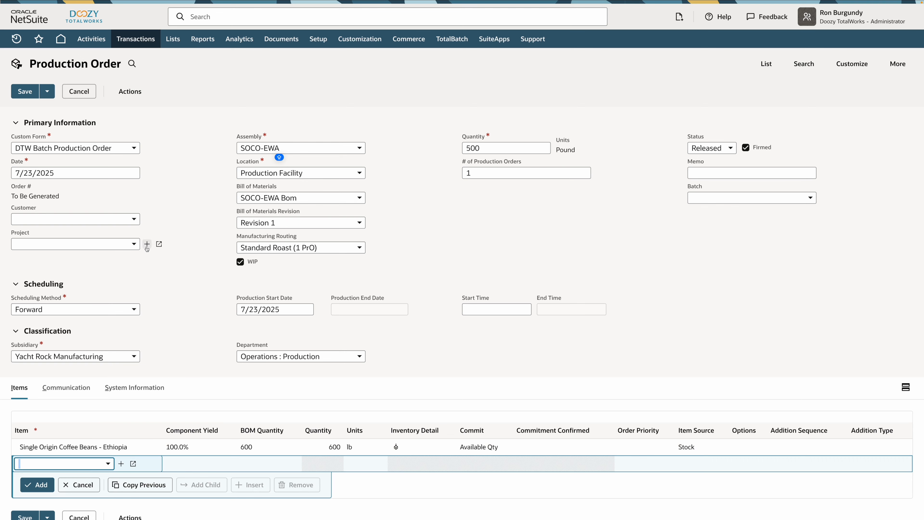
pyautogui.click(23, 92)
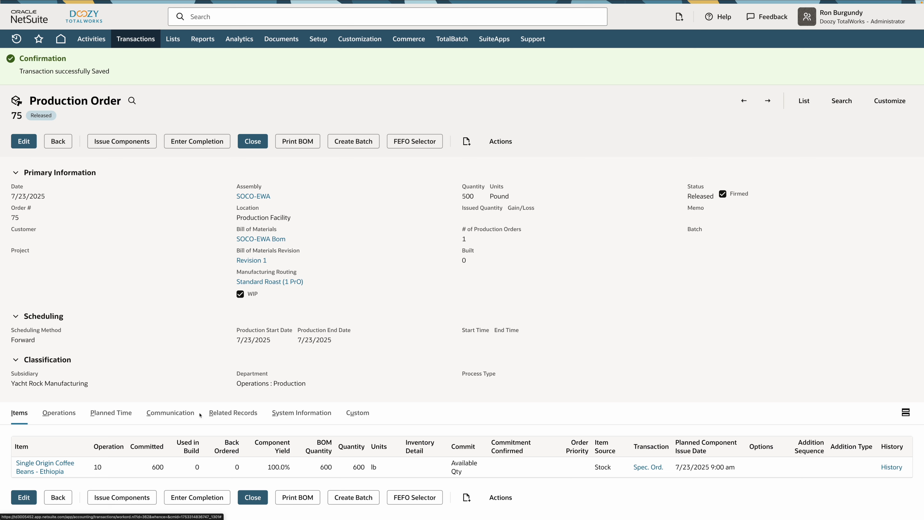
# Check the related records of the production order for the task assigned to the production team.
pyautogui.click(218, 412)
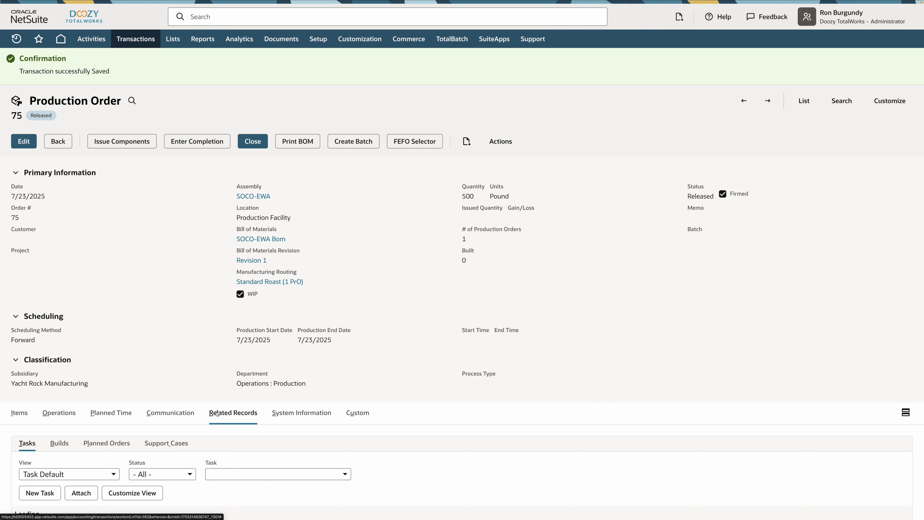
pyautogui.scroll(-1, 127, 436)
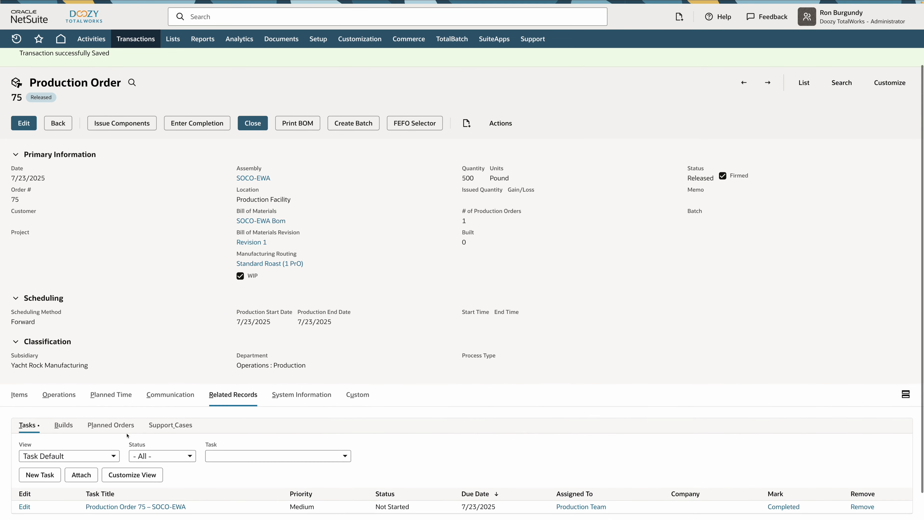
pyautogui.moveTo(109, 511)
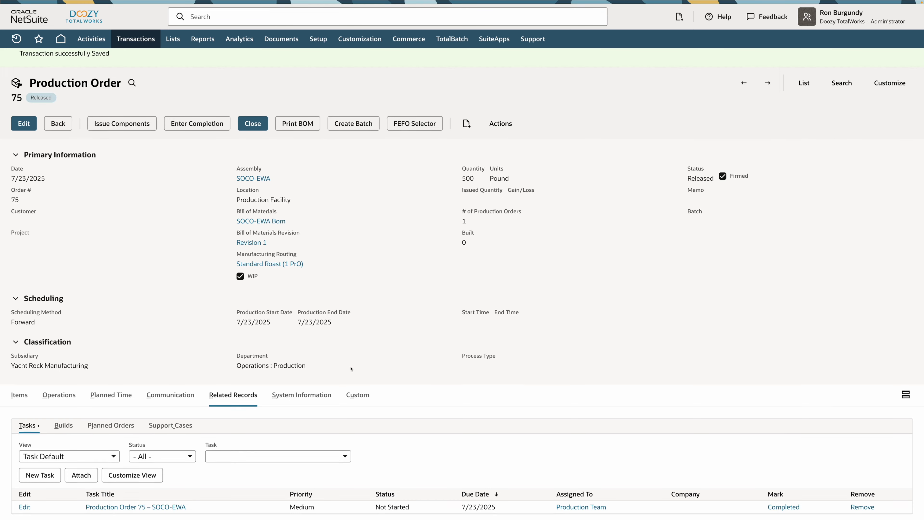
# Create a batch from the production order, keeping Roaster 01 as the tank and 500 as the total quantity.
pyautogui.scroll(1, 346, 375)
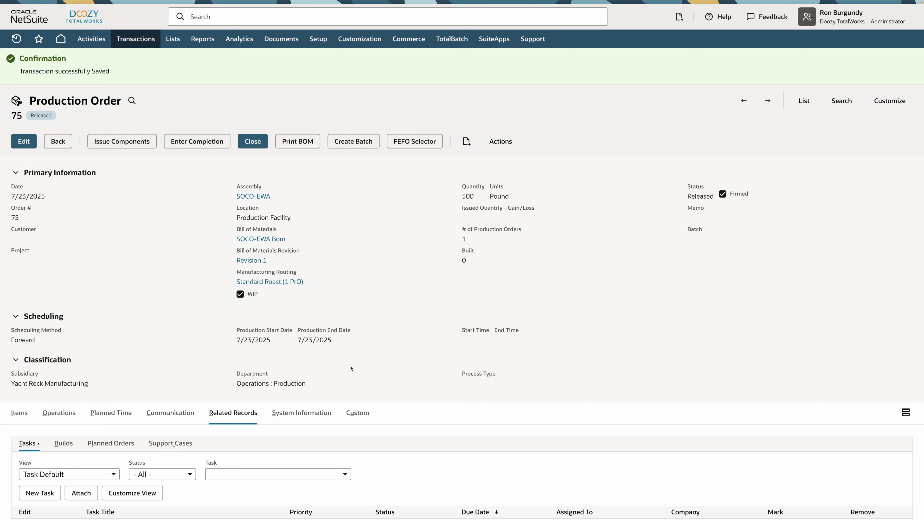
pyautogui.click(353, 141)
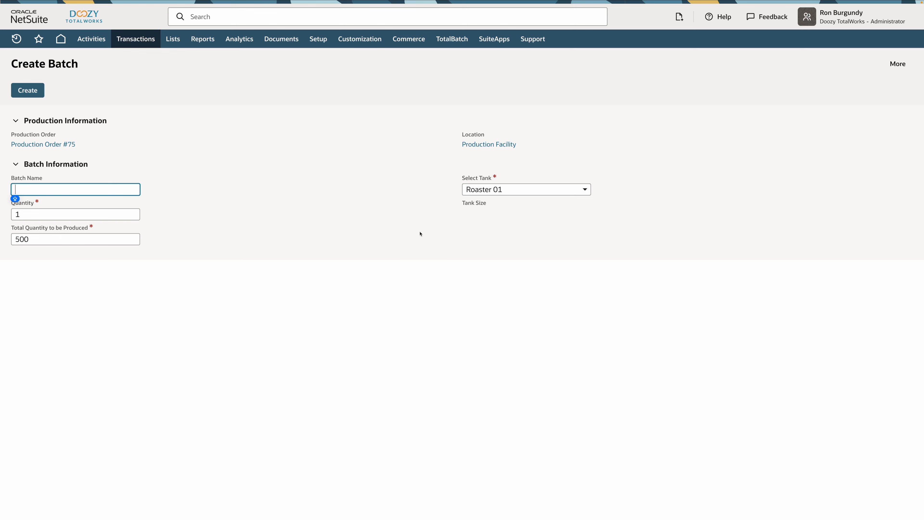
pyautogui.click(508, 189)
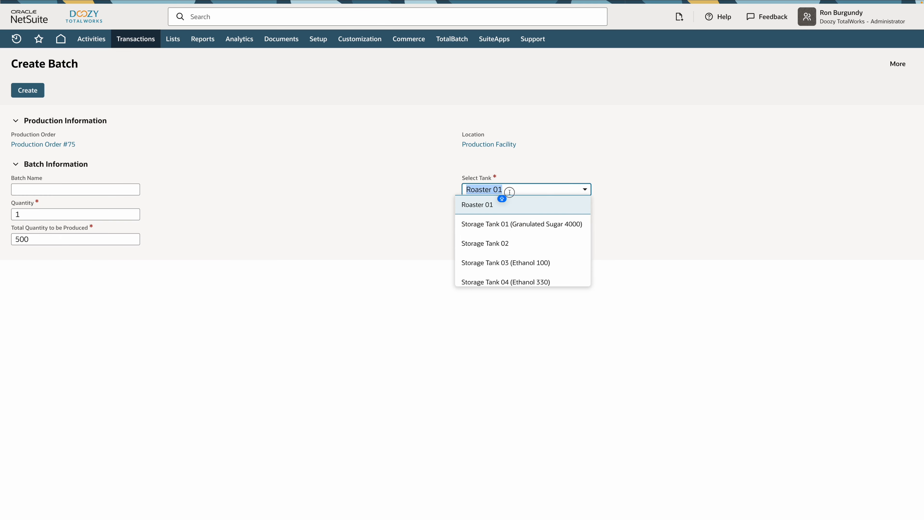
pyautogui.click(510, 192)
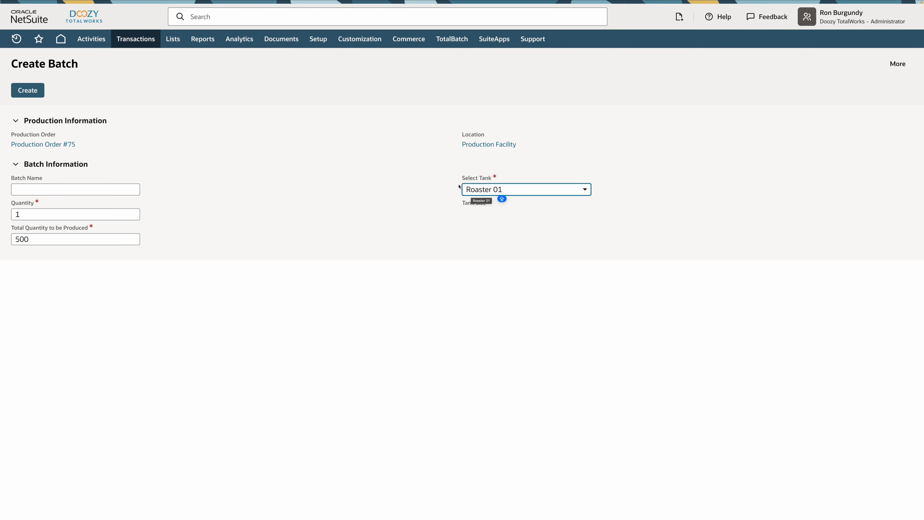
pyautogui.click(33, 96)
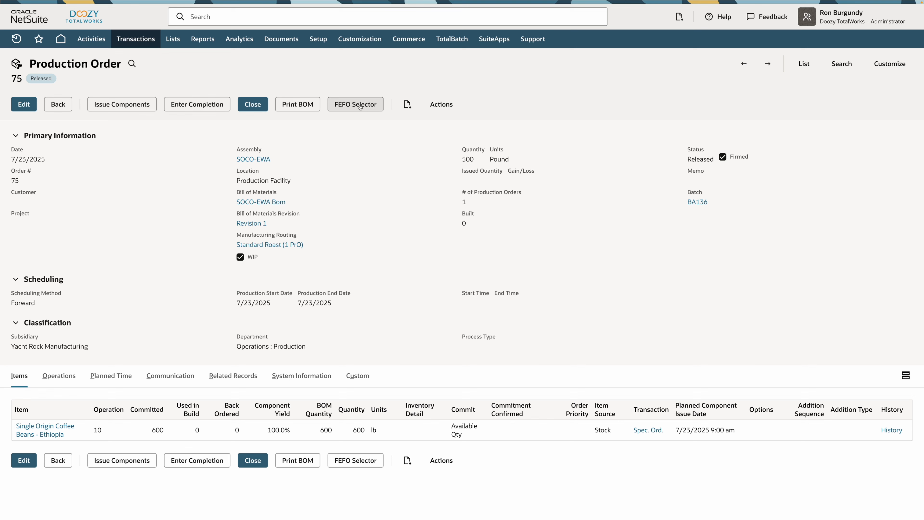
# Allocate 300 from lot 345654 and 300 from lot 345655 to the Ethiopia coffee beans with the FEFO Selector.
pyautogui.click(352, 107)
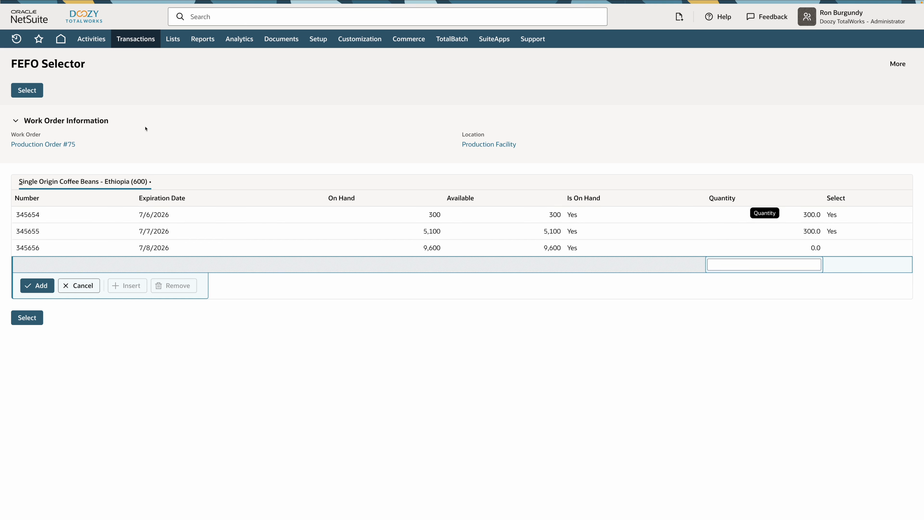
pyautogui.click(26, 91)
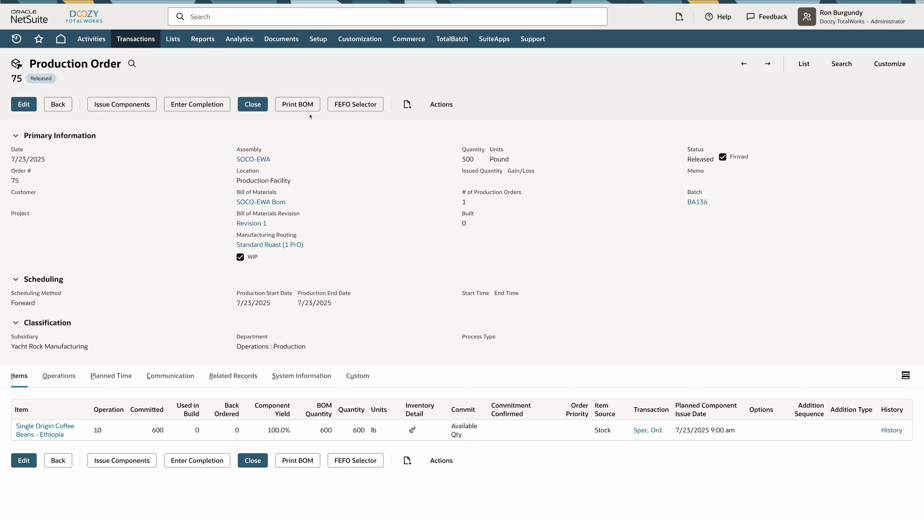
# Print the order's bill of materials and check the allocated lots there and in the coffee beans' inventory detail.
pyautogui.click(305, 104)
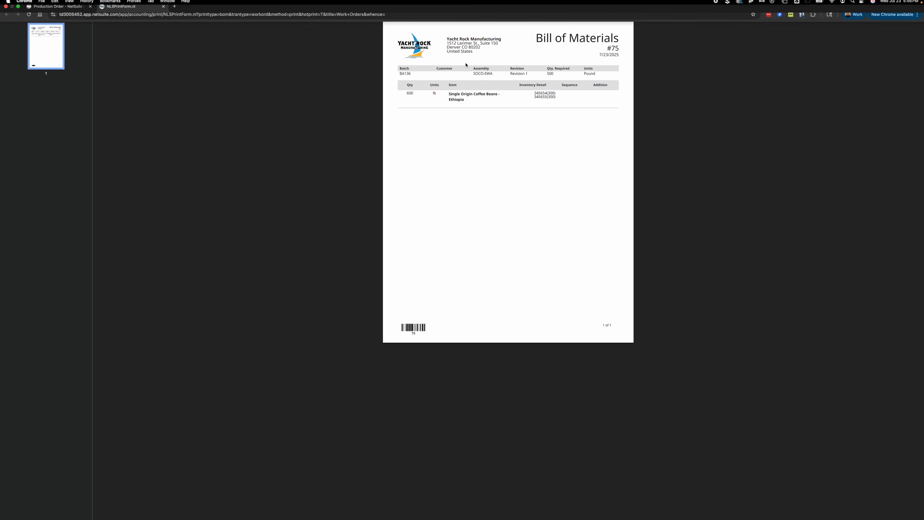
pyautogui.click(476, 9)
pyautogui.click(476, 8)
pyautogui.click(476, 9)
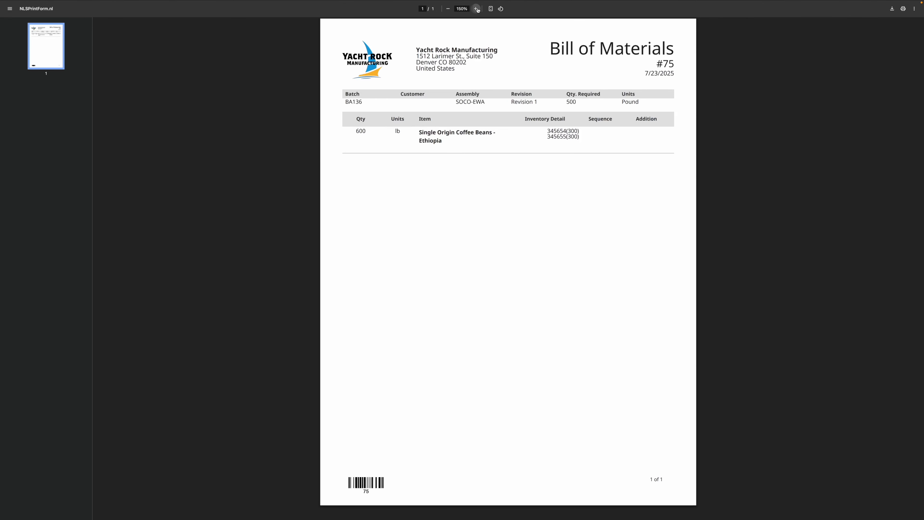
pyautogui.click(476, 8)
pyautogui.click(476, 9)
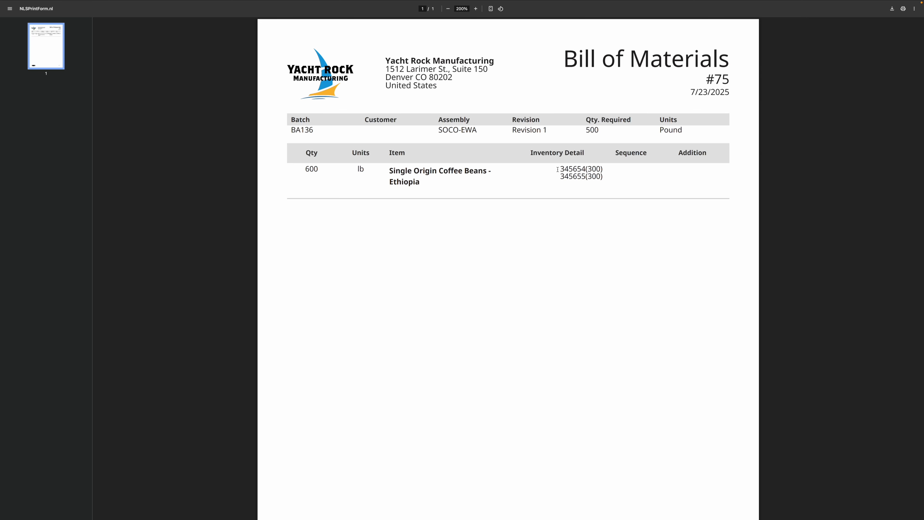
pyautogui.moveTo(589, 170)
pyautogui.mouseDown()
pyautogui.moveTo(599, 169)
pyautogui.moveTo(561, 177)
pyautogui.moveTo(596, 176)
pyautogui.mouseUp()
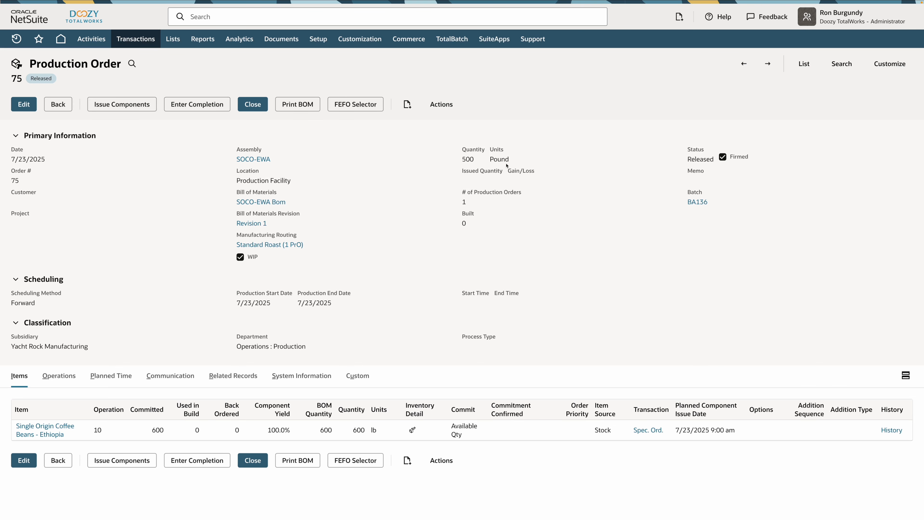
pyautogui.click(412, 430)
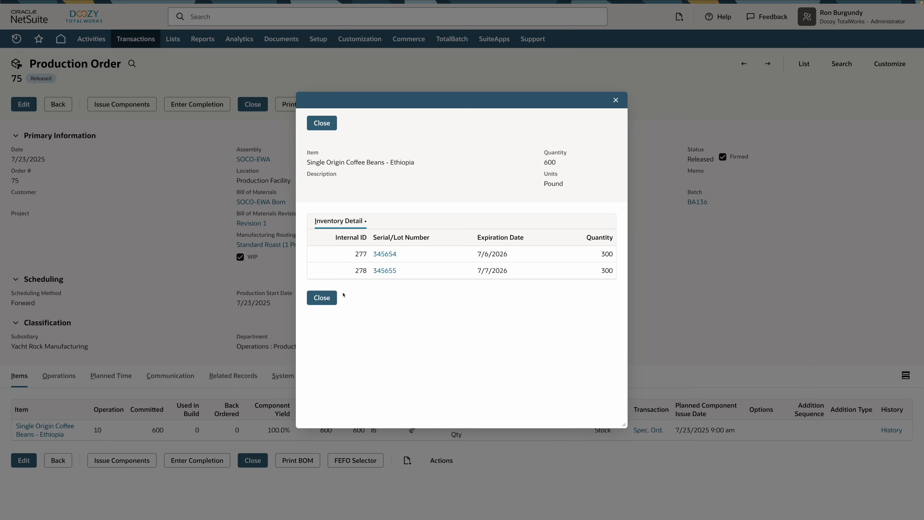
pyautogui.click(322, 297)
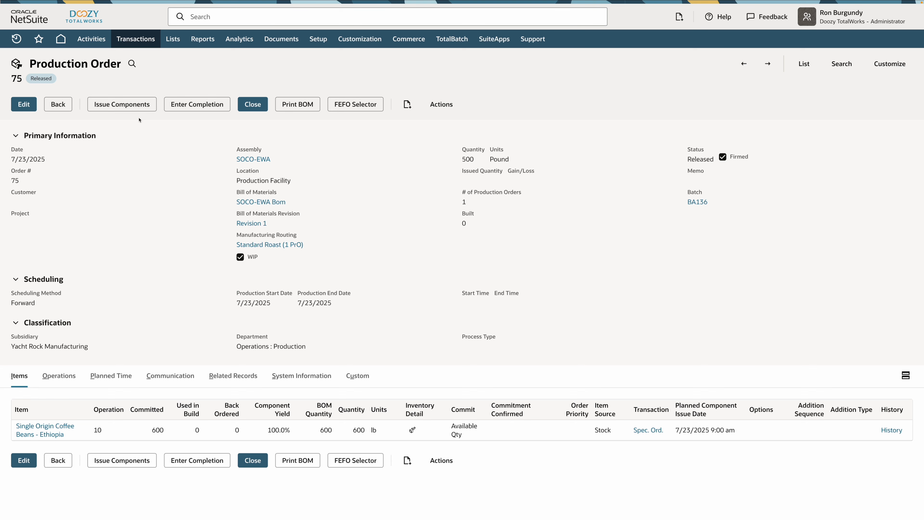
# Issue 600 lb of Single Origin Coffee Beans - Ethiopia to the production order for operation 10 and save the issue.
pyautogui.click(124, 105)
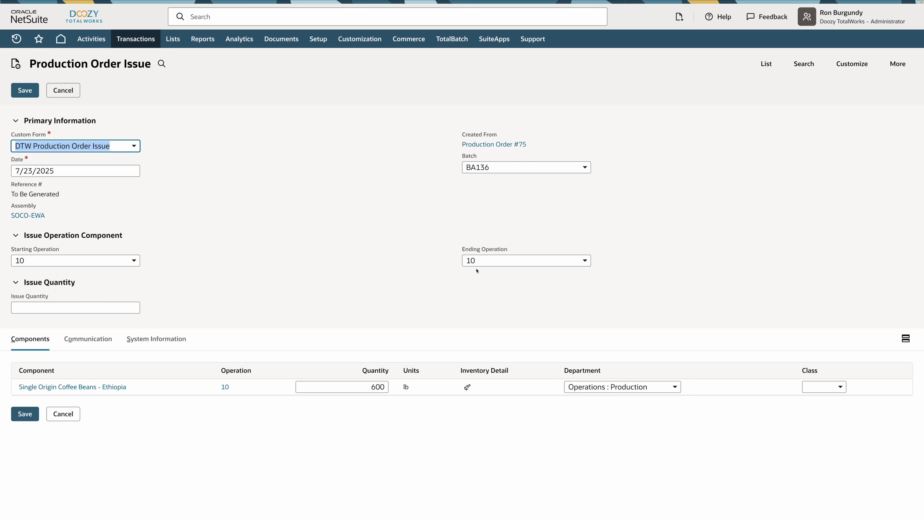
pyautogui.click(346, 281)
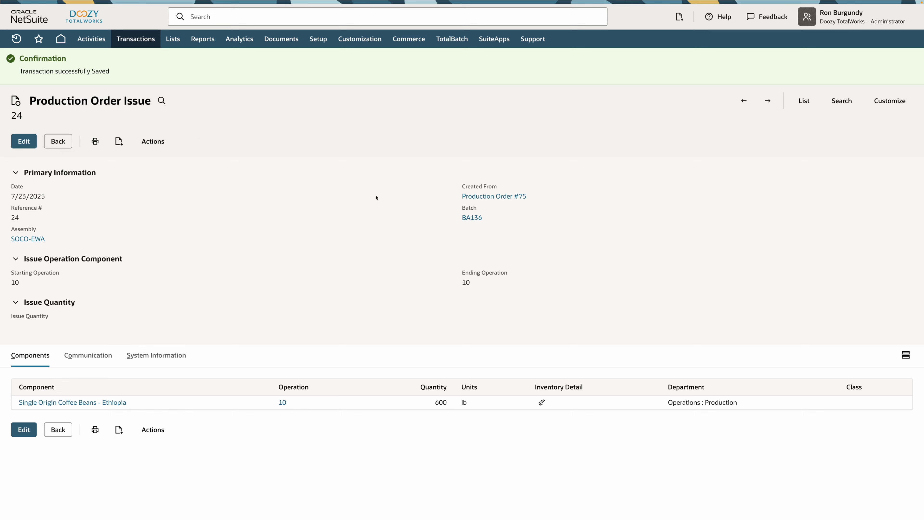
# Open batch BA136, start completing it, and select Packaging Tank 01 (SOCO-EWA 1490) as the destination vessel.
pyautogui.moveTo(471, 218)
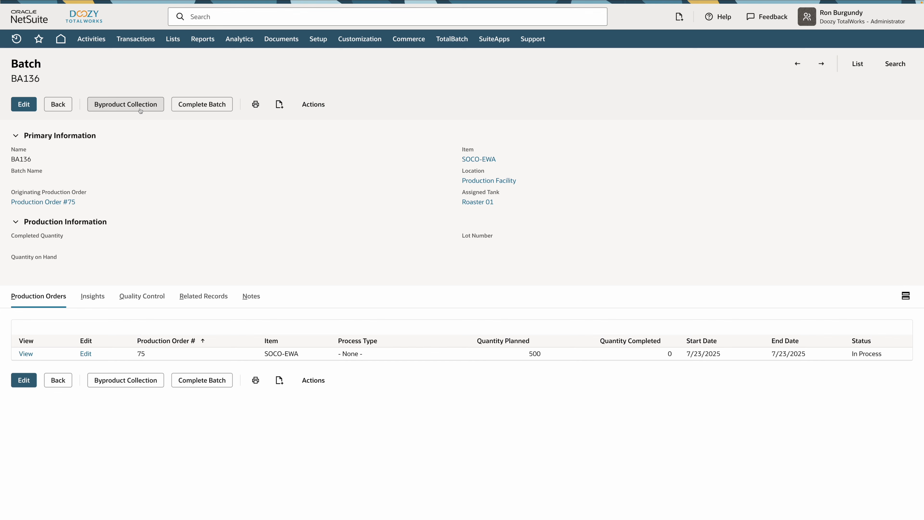
pyautogui.click(200, 105)
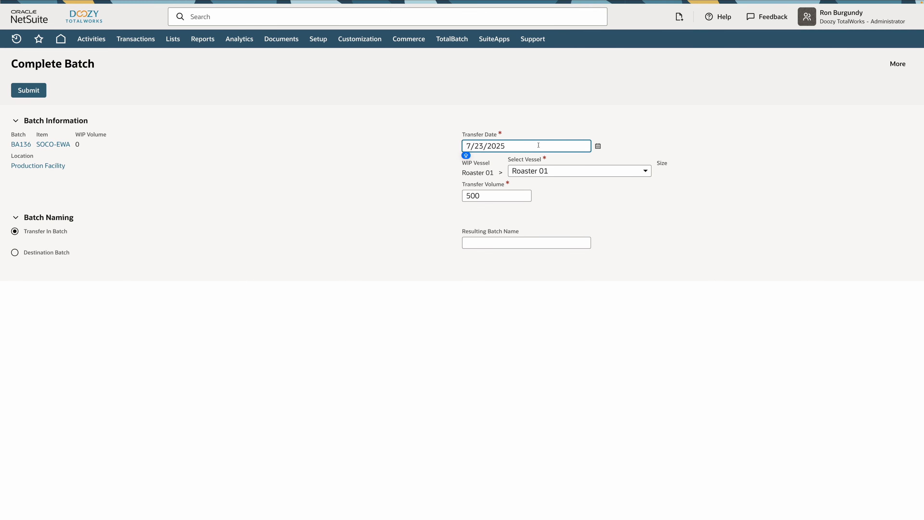
pyautogui.click(560, 171)
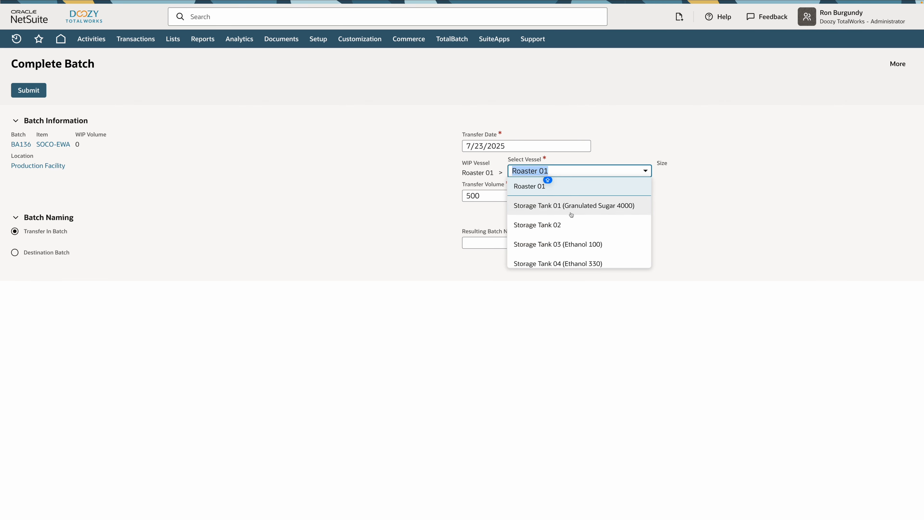
pyautogui.scroll(-5, 572, 215)
pyautogui.scroll(3, 571, 214)
pyautogui.scroll(2, 571, 215)
pyautogui.scroll(-4, 571, 214)
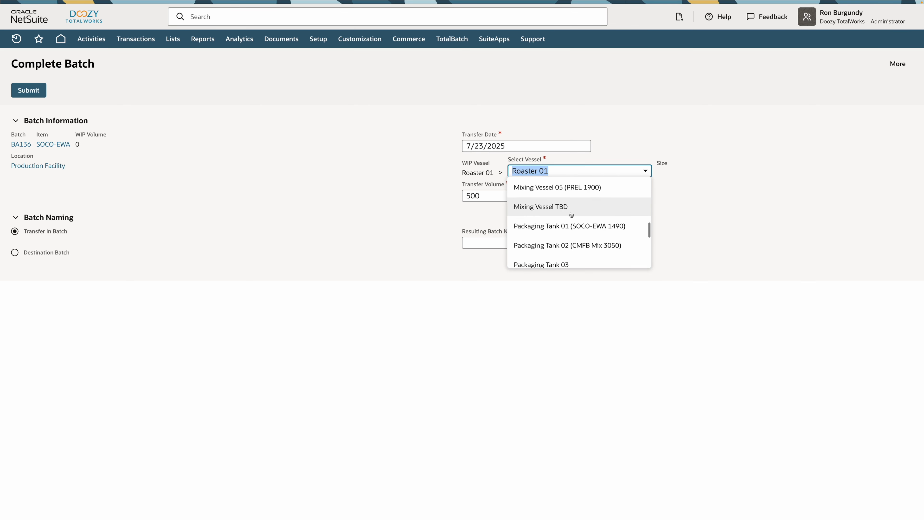
pyautogui.scroll(-1, 569, 218)
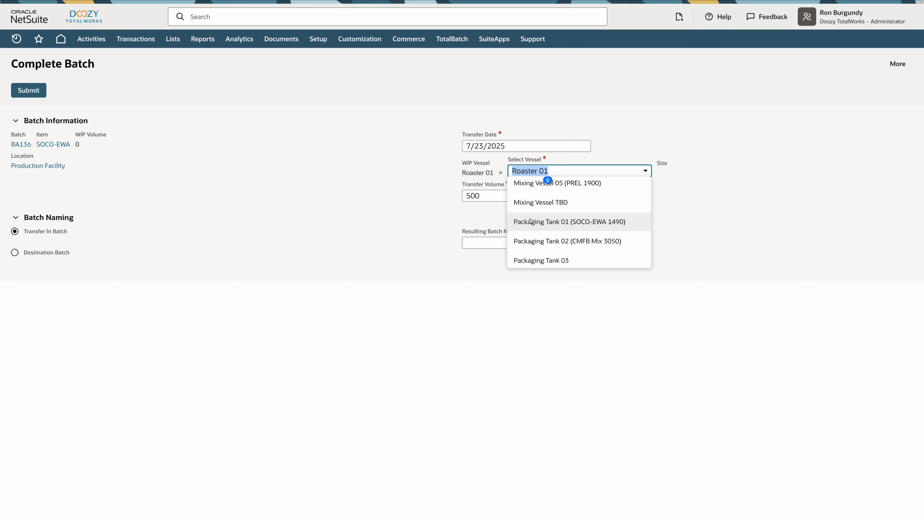
pyautogui.click(592, 223)
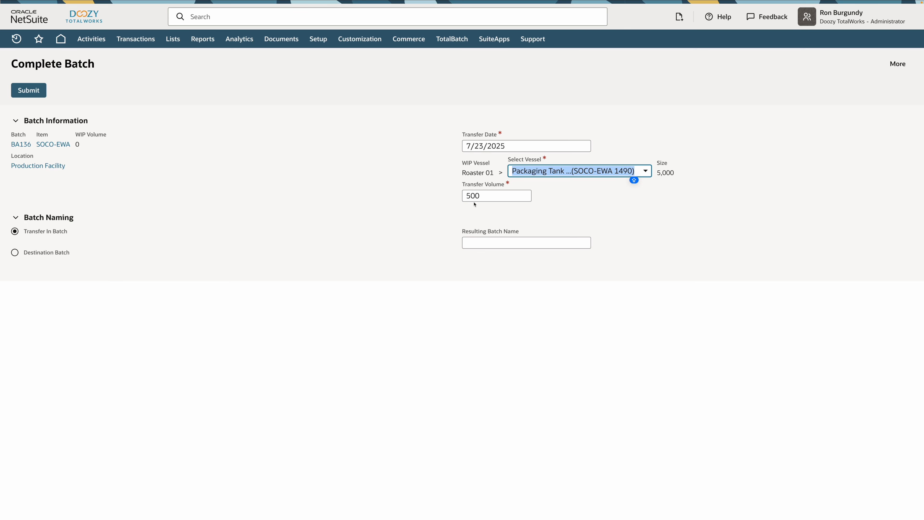
# Set the transfer volume to 490 and submit the batch completion.
pyautogui.click(488, 196)
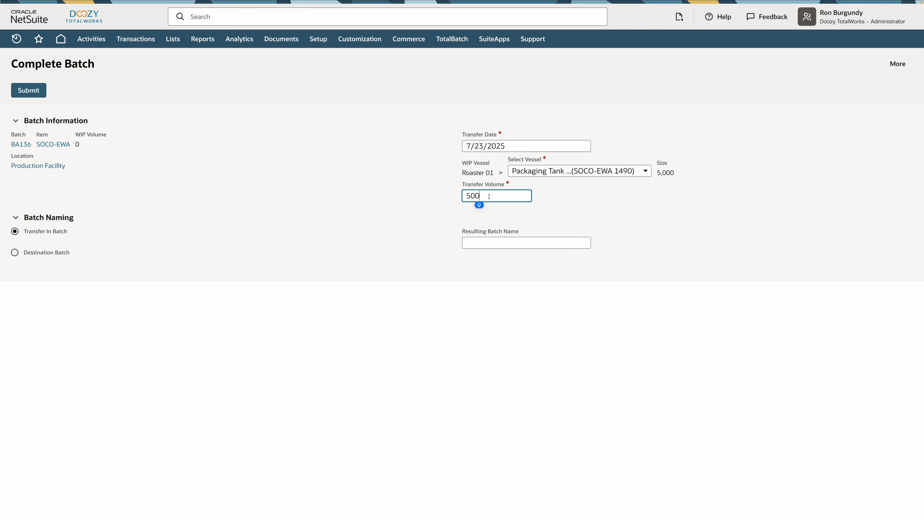
pyautogui.press('BackSpace')
pyautogui.press('BackSpace')
pyautogui.press('BackSpace')
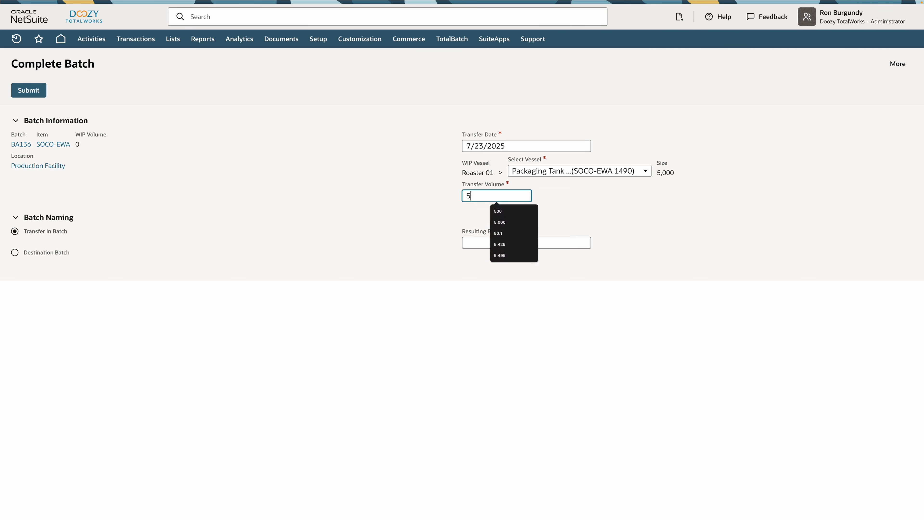
pyautogui.write('490')
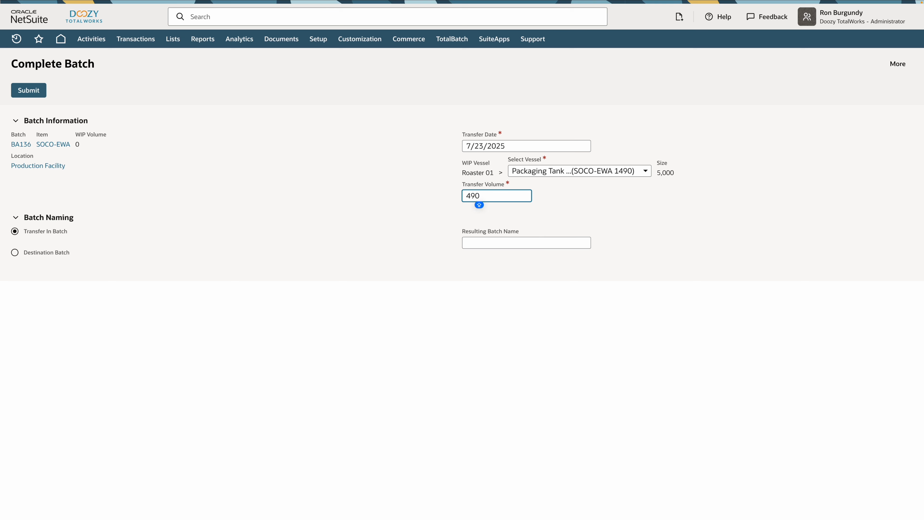
pyautogui.click(355, 217)
pyautogui.click(34, 93)
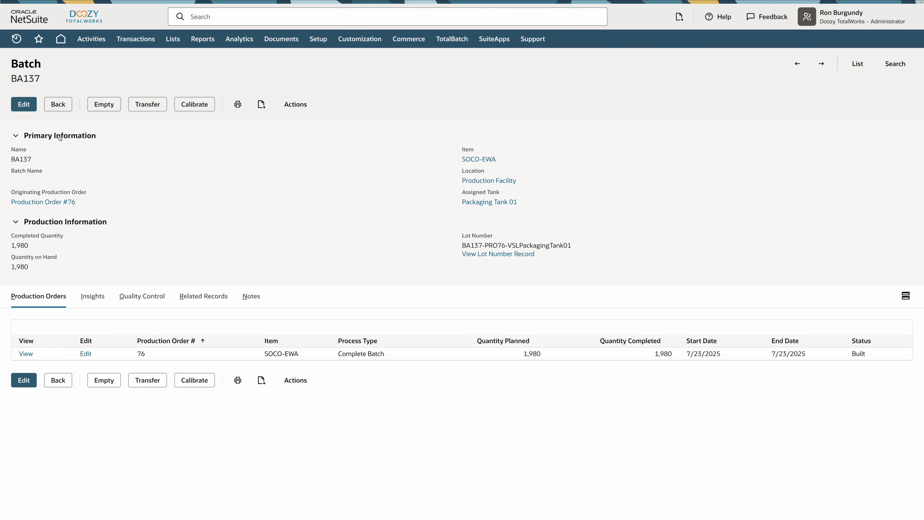
# Examine the GL impact and the lineage chart of the blended batch in Packaging Tank 01.
pyautogui.click(96, 298)
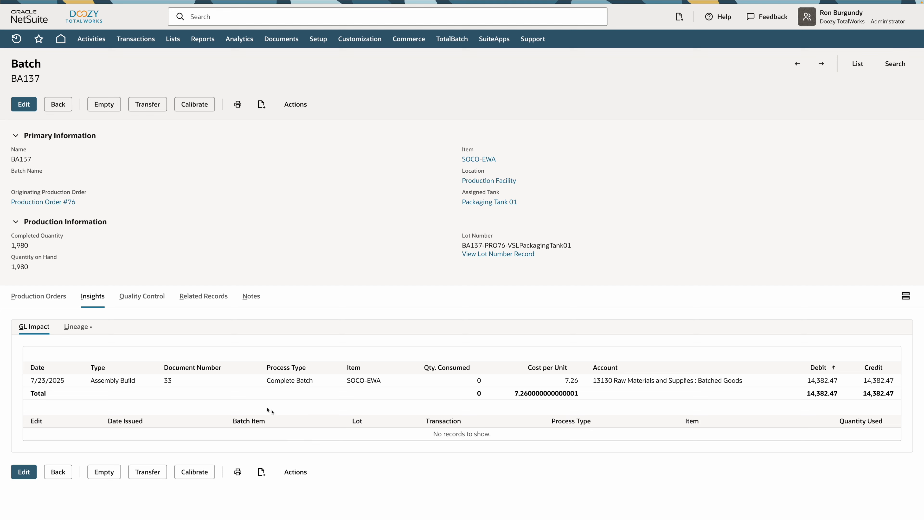
pyautogui.click(76, 327)
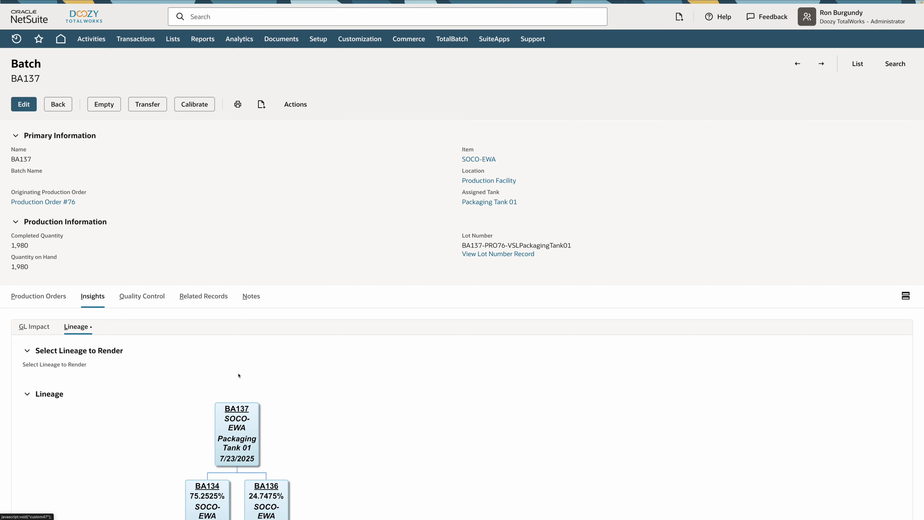
pyautogui.scroll(-4, 333, 390)
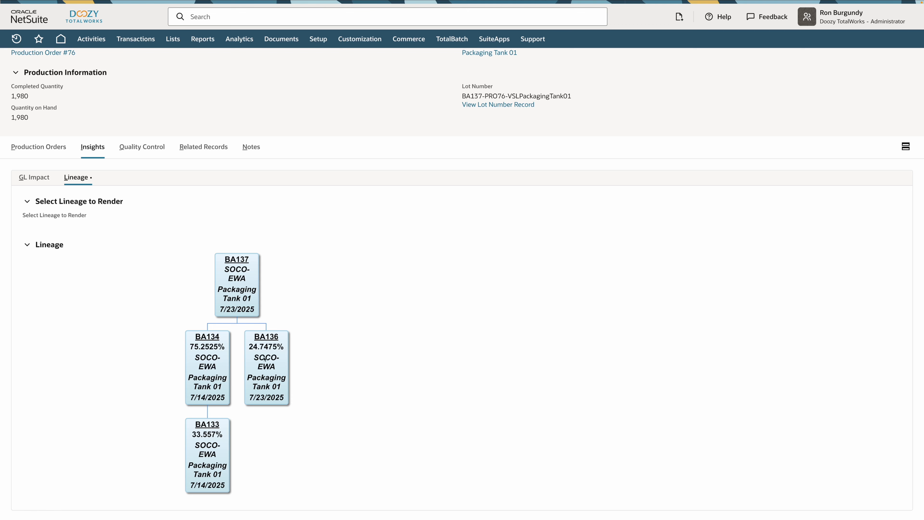
# Open source batch BA136 from the lineage chart and examine its GL impact and lot usage.
pyautogui.click(267, 339)
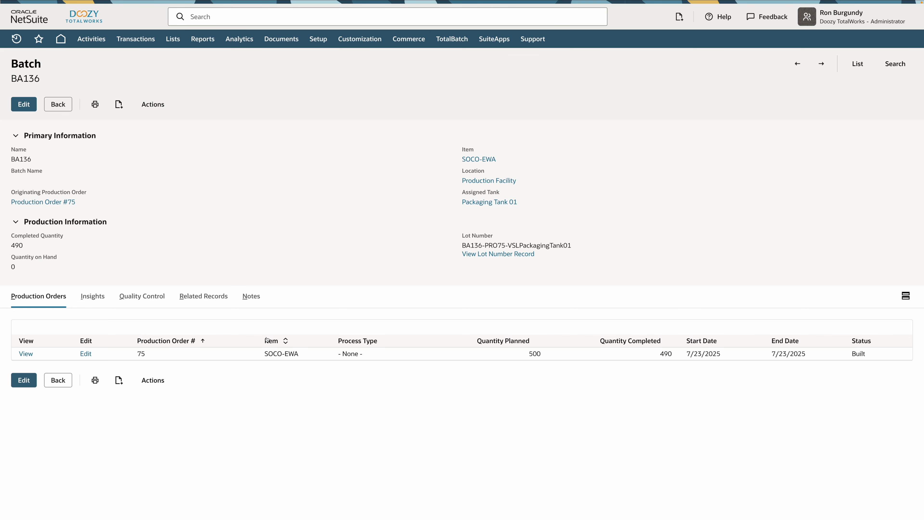
pyautogui.click(89, 299)
pyautogui.scroll(-2, 254, 382)
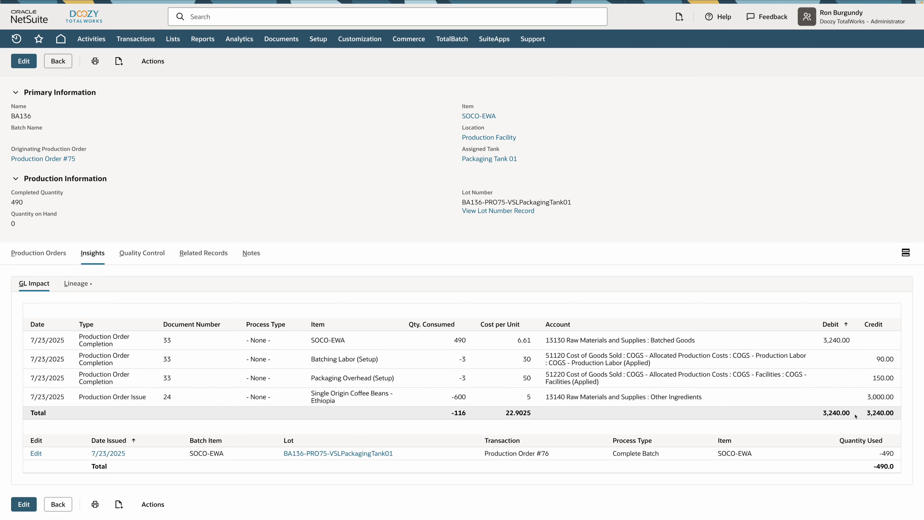
pyautogui.moveTo(366, 458)
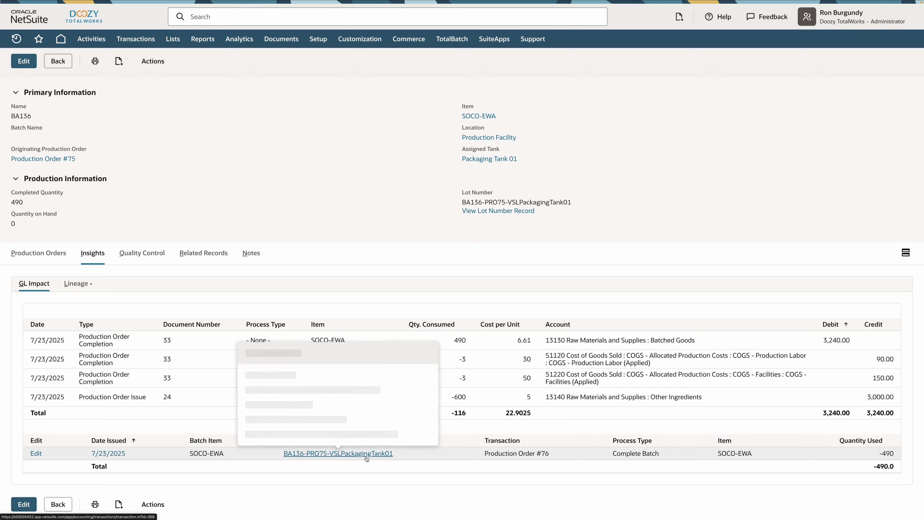